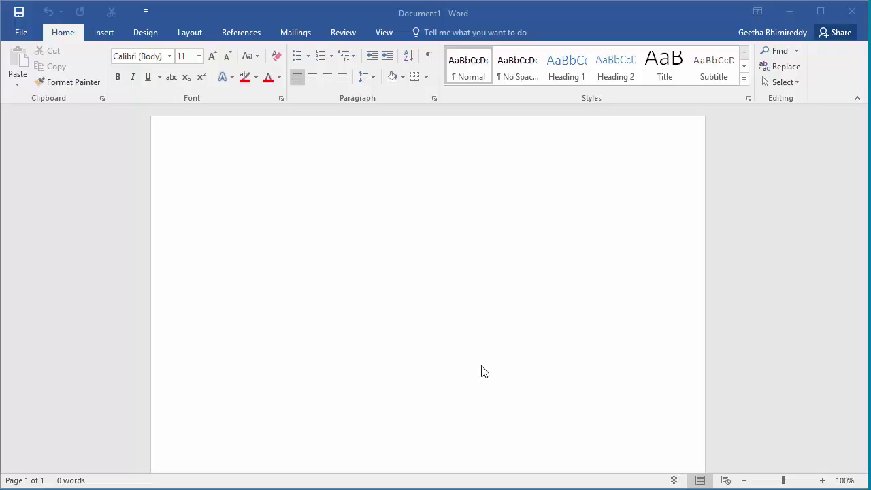
# Step: Insert the built-in Binomial Theorem equation, then switch it to linear format and back to professional format
pyautogui.click(108, 34)
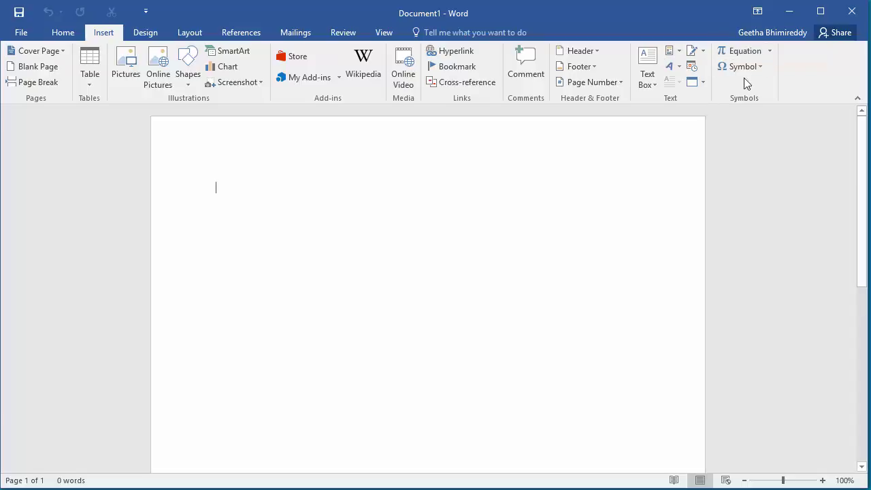
pyautogui.click(769, 52)
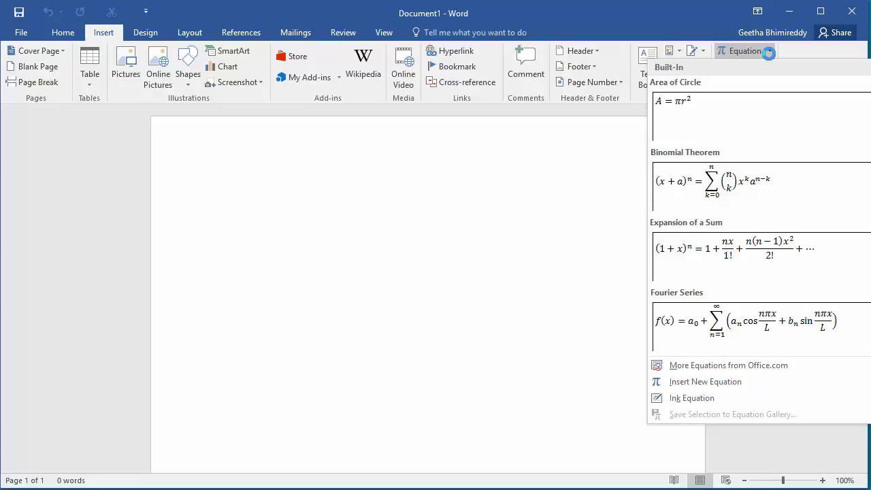
pyautogui.click(734, 193)
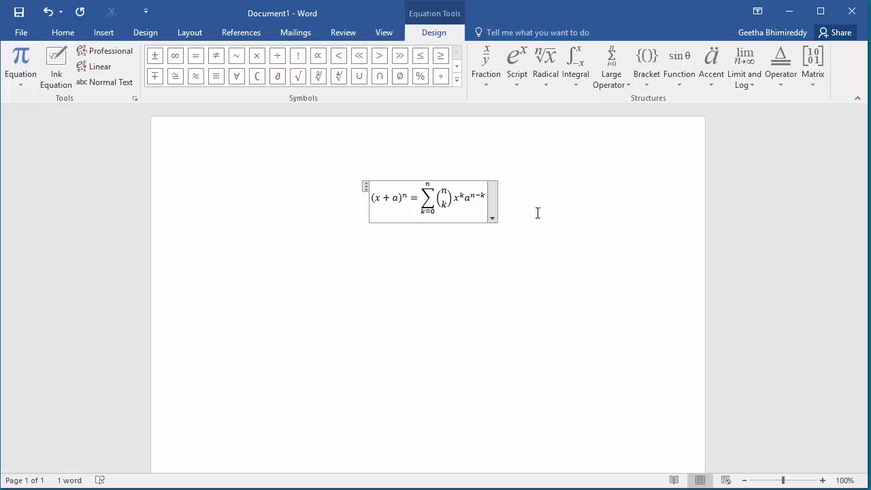
pyautogui.click(106, 73)
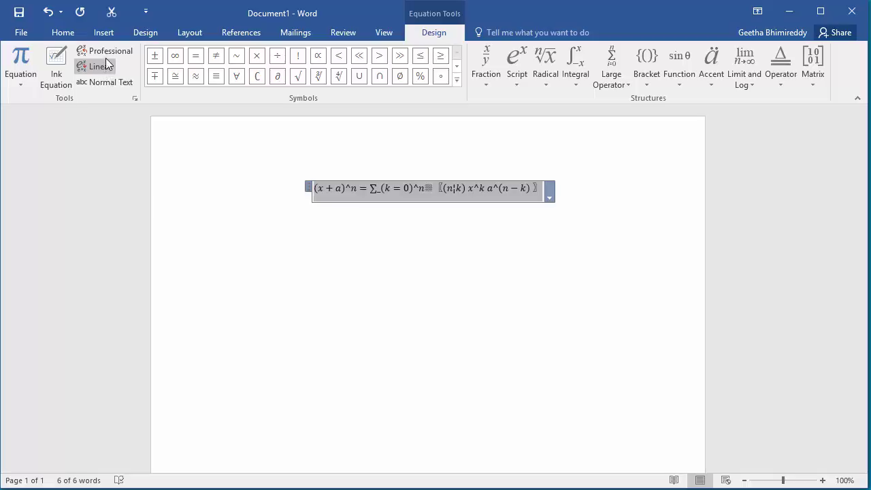
pyautogui.click(107, 52)
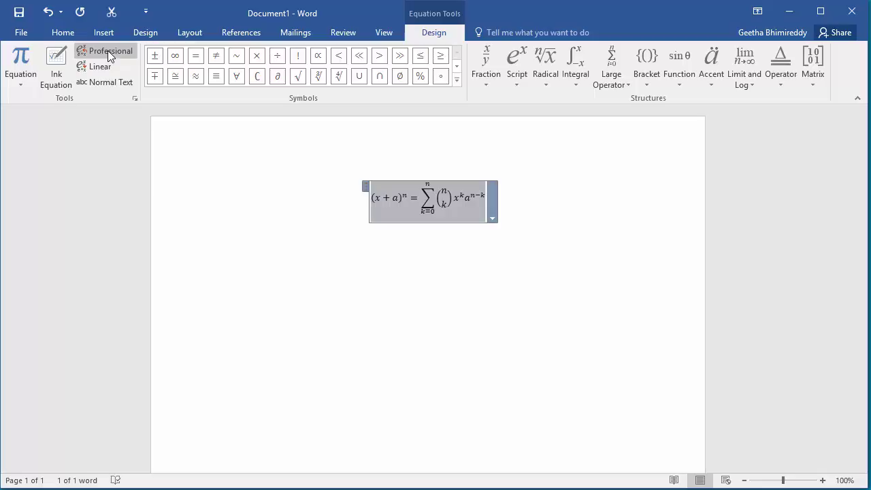
# Step: Edit the left side of the binomial equation, replacing x with b in the parentheses and the exponent n with x
pyautogui.click(377, 198)
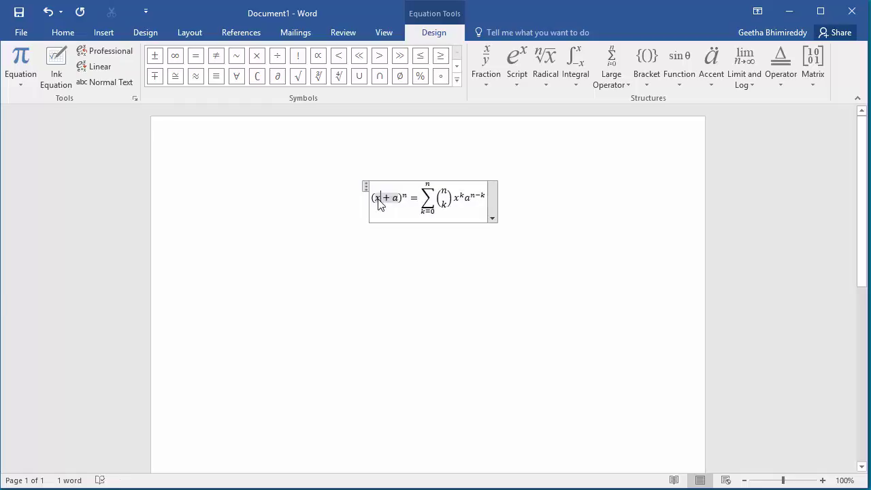
pyautogui.press('BackSpace')
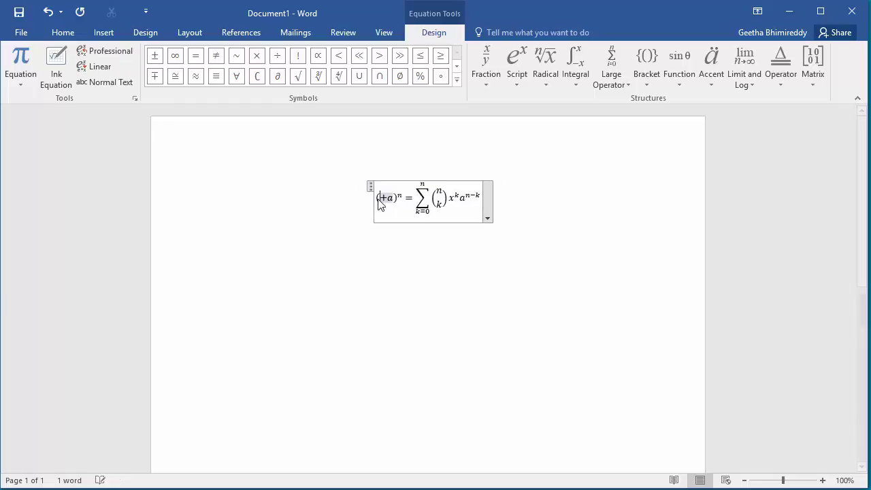
pyautogui.write('b')
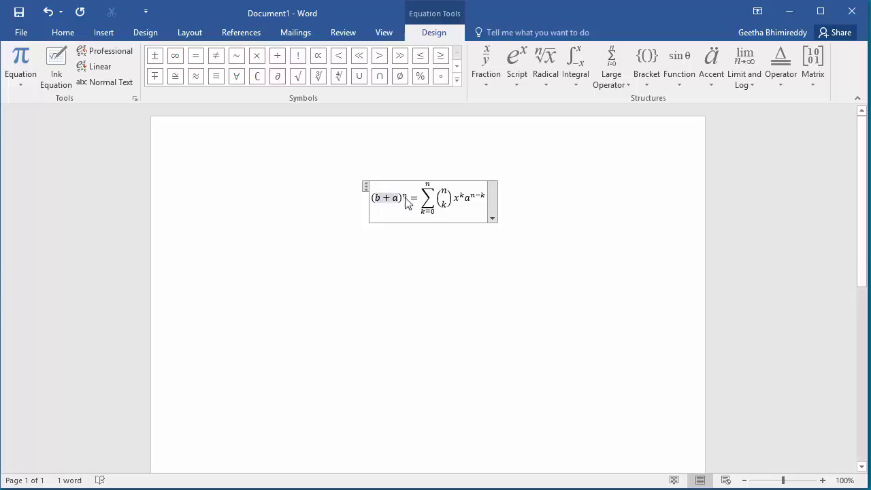
pyautogui.click(404, 199)
pyautogui.click(406, 195)
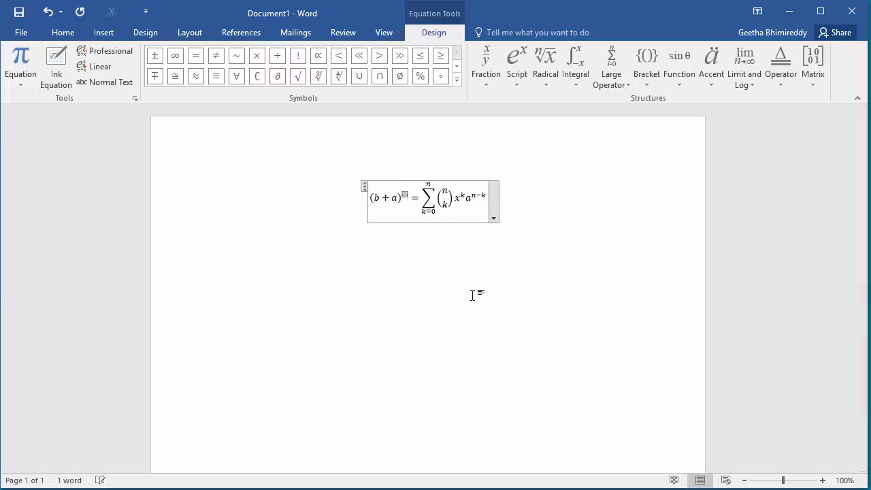
pyautogui.press('BackSpace')
pyautogui.write('x')
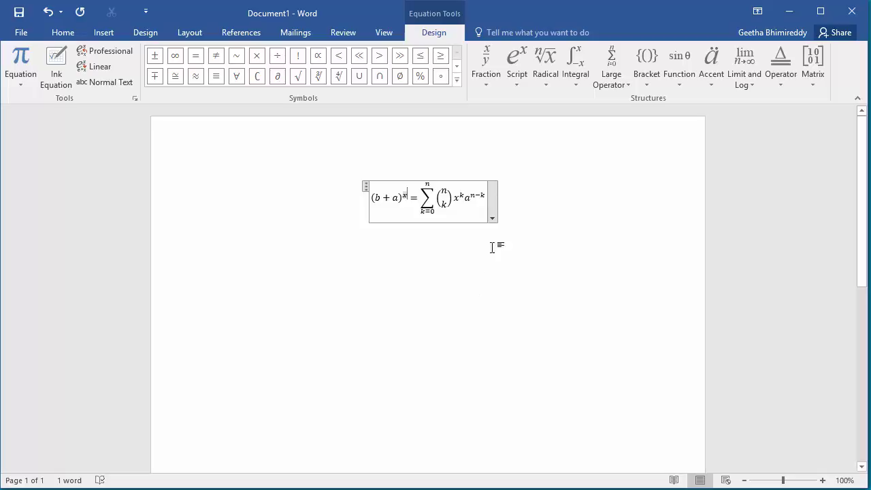
pyautogui.click(519, 223)
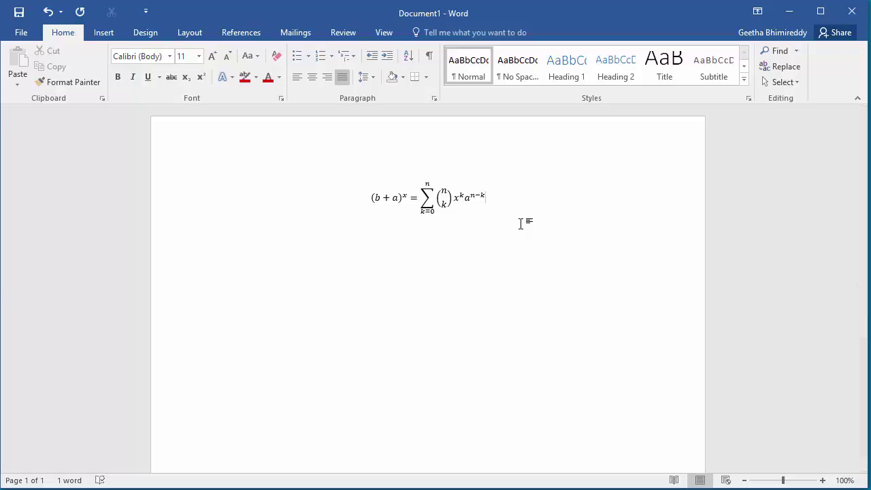
# Step: Insert a new blank equation on the line below the binomial equation and enter a + b in it
pyautogui.press('Return')
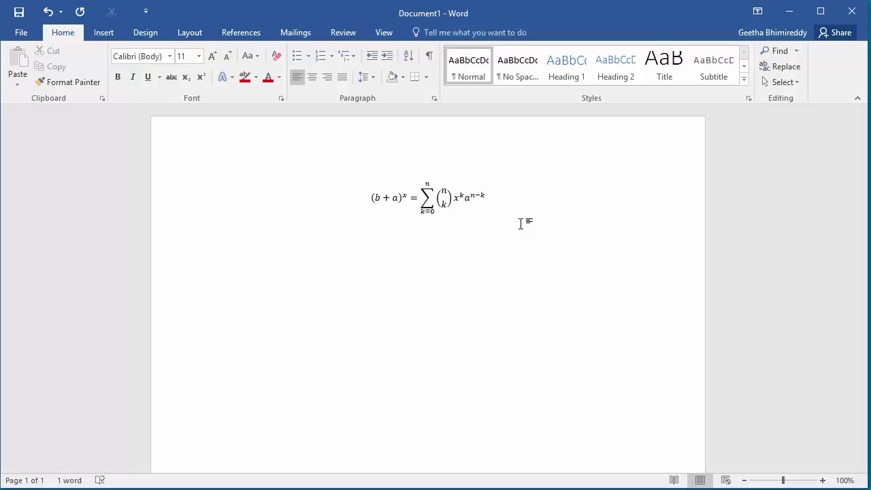
pyautogui.click(105, 34)
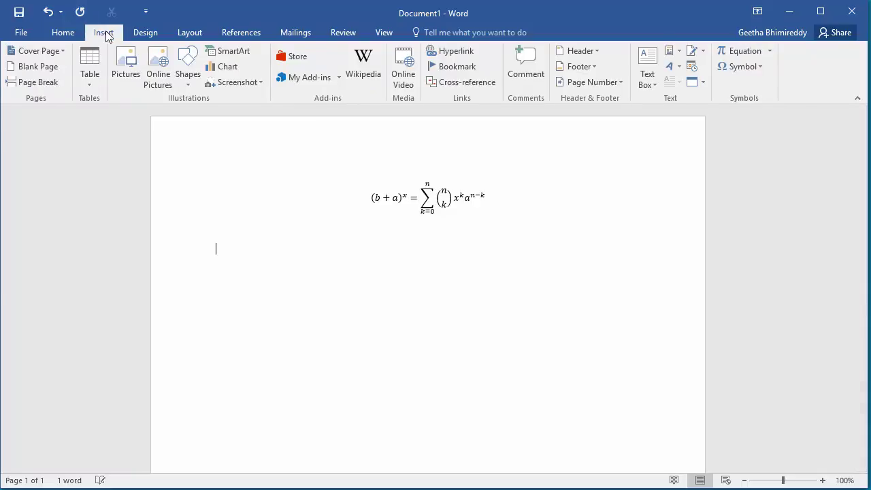
pyautogui.click(743, 52)
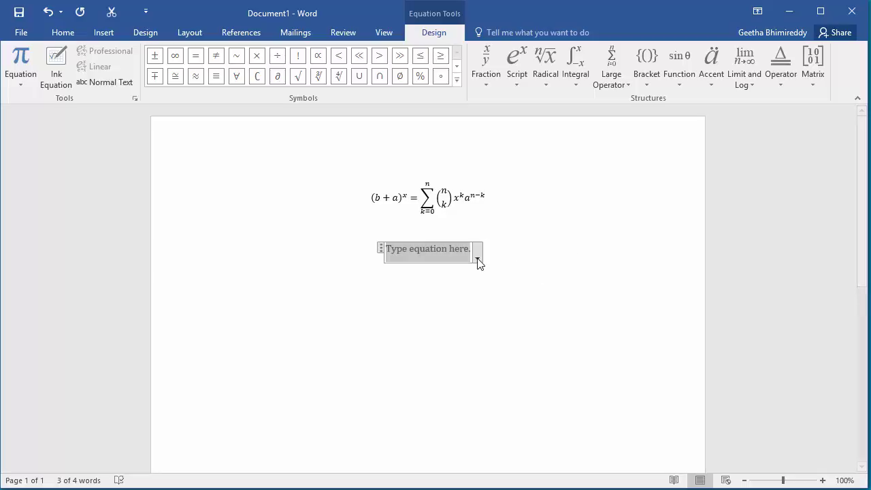
pyautogui.write('a + b')
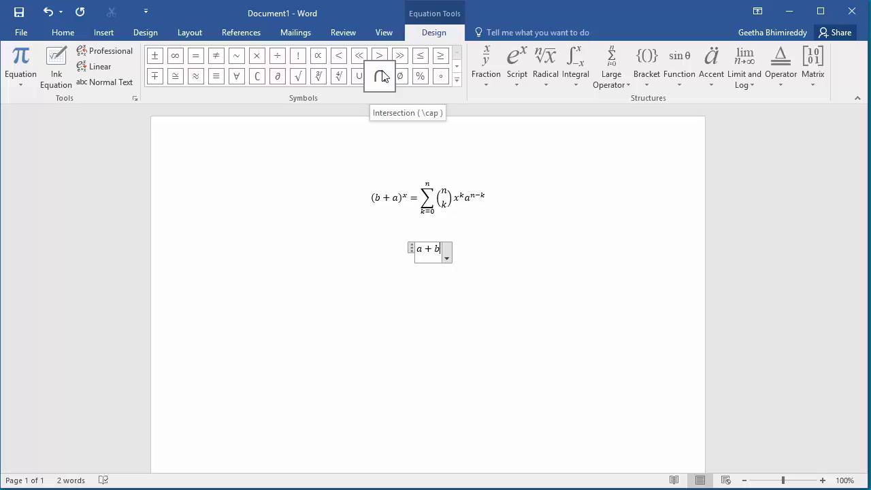
# Step: Append the greater-than-or-equal sign (≥) from the Operators symbol set after a + b
pyautogui.click(458, 80)
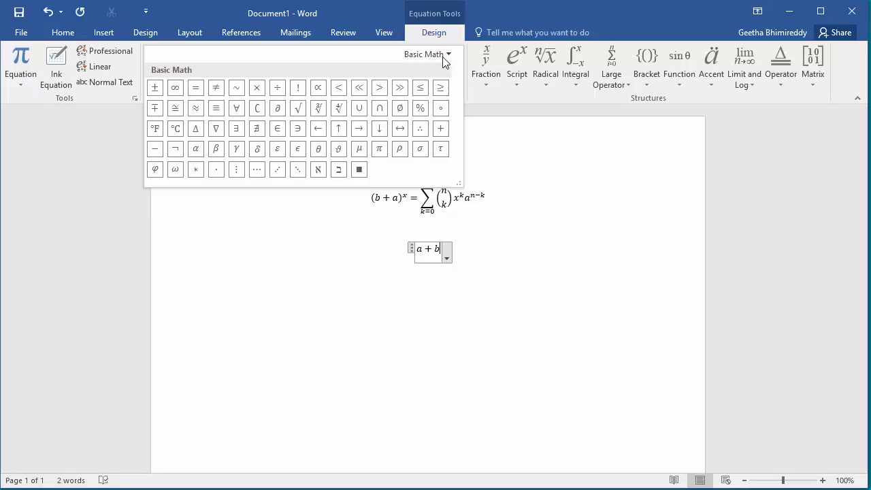
pyautogui.click(449, 54)
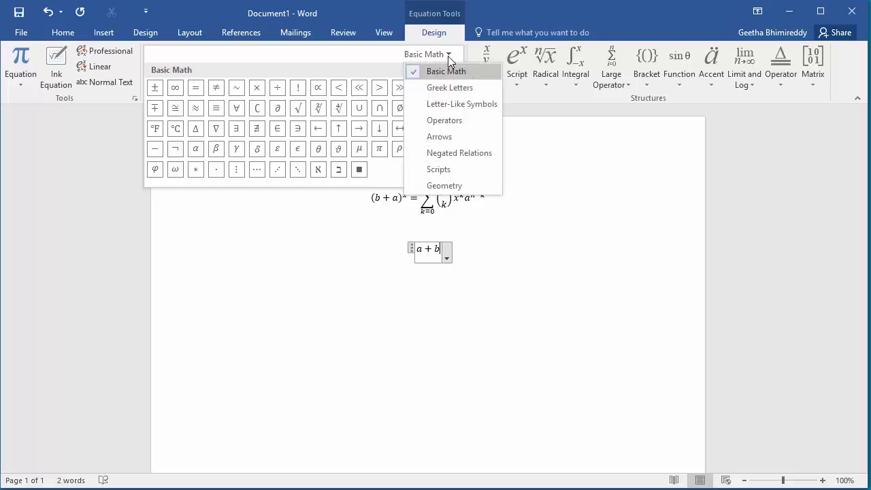
pyautogui.click(444, 120)
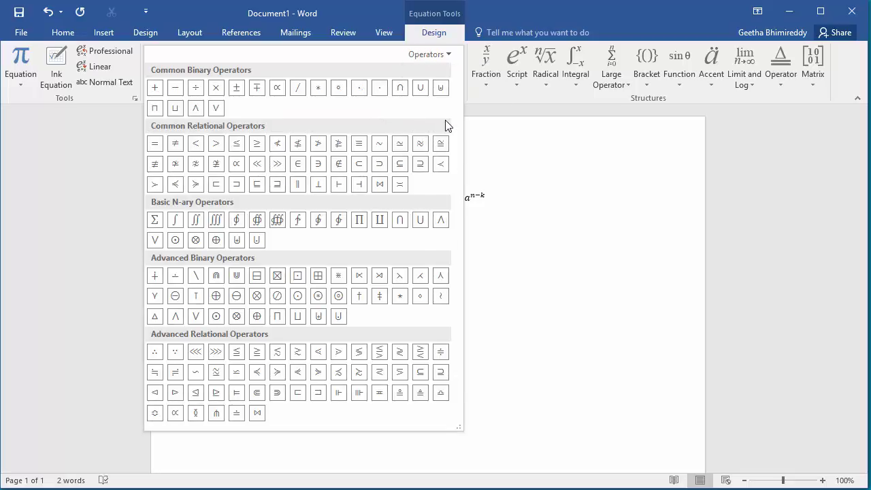
pyautogui.click(262, 146)
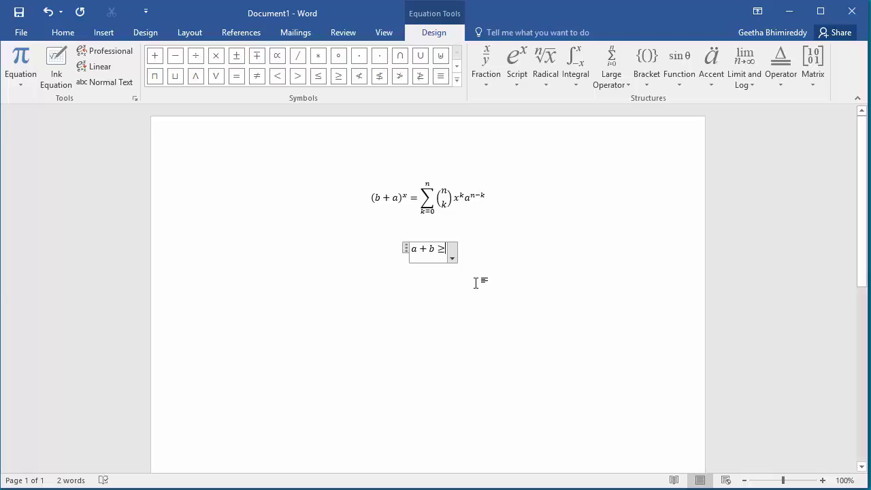
# Step: Add a stacked fraction after the ≥ sign with x as numerator and y as denominator
pyautogui.click(488, 72)
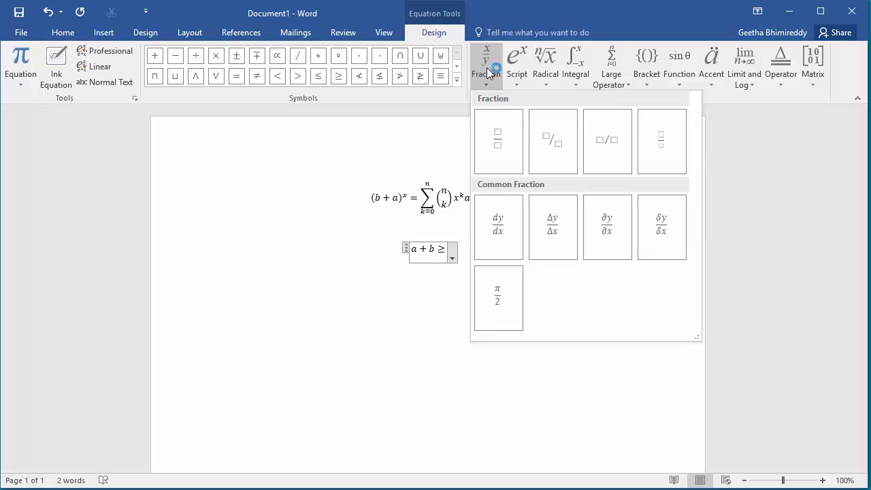
pyautogui.click(498, 144)
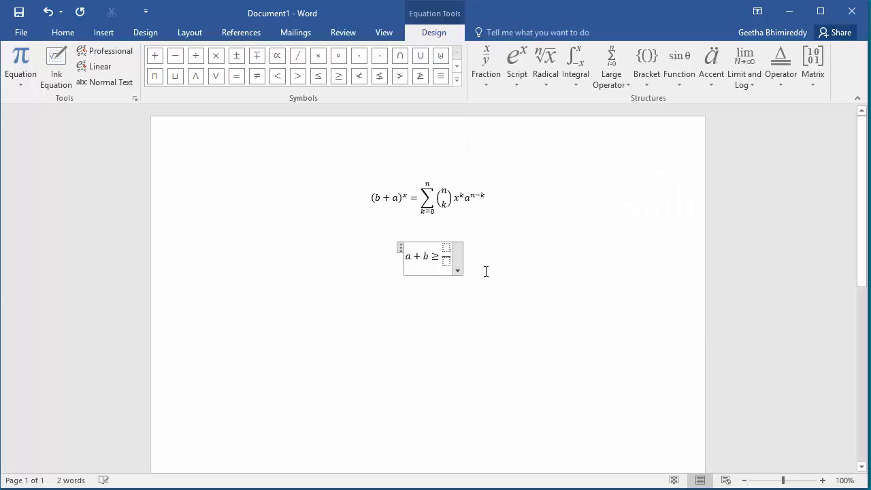
pyautogui.click(447, 248)
pyautogui.write('x')
pyautogui.press('Down')
pyautogui.write('y')
pyautogui.click(454, 257)
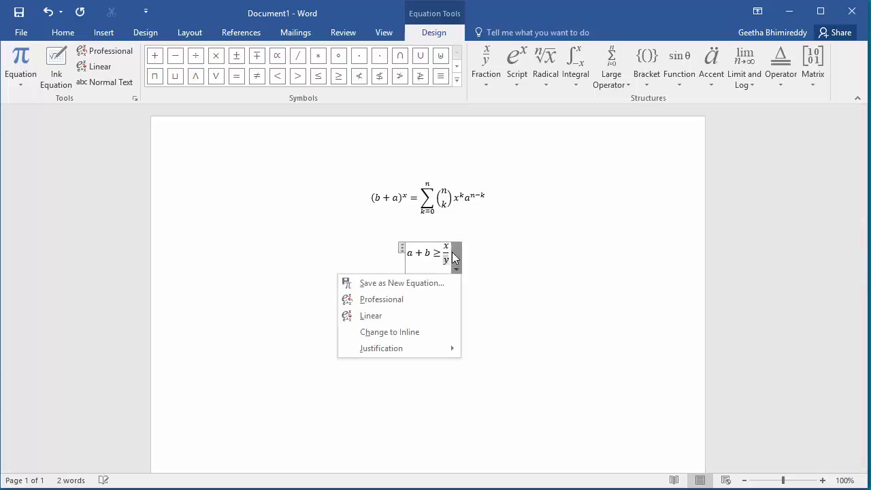
pyautogui.click(452, 255)
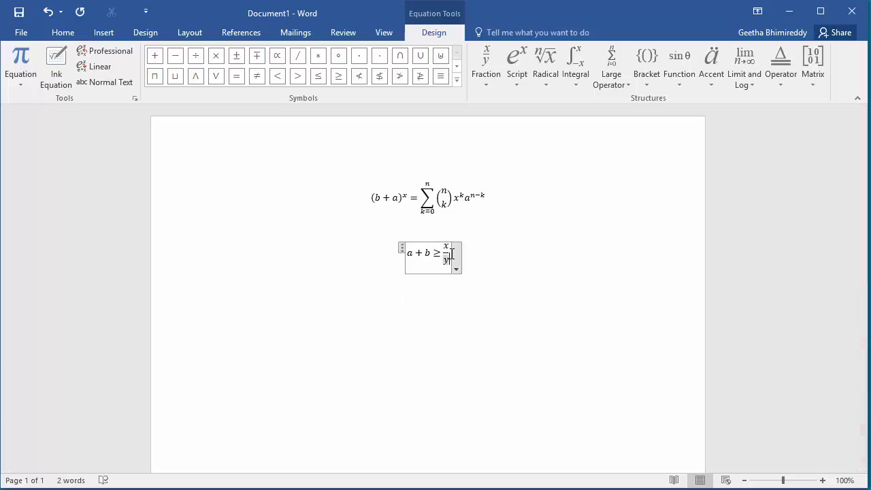
# Step: Extend the fraction's denominator to y + c
pyautogui.click(449, 249)
pyautogui.click(449, 257)
pyautogui.click(450, 251)
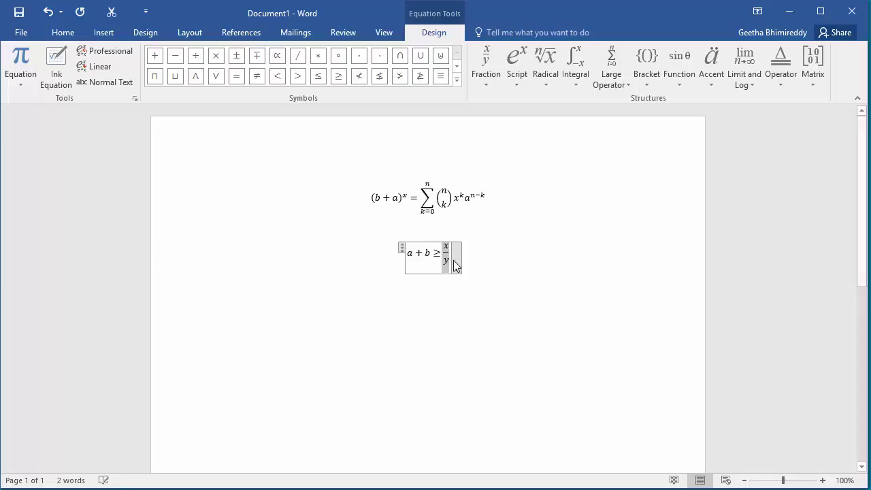
pyautogui.doubleClick(447, 258)
pyautogui.click(448, 258)
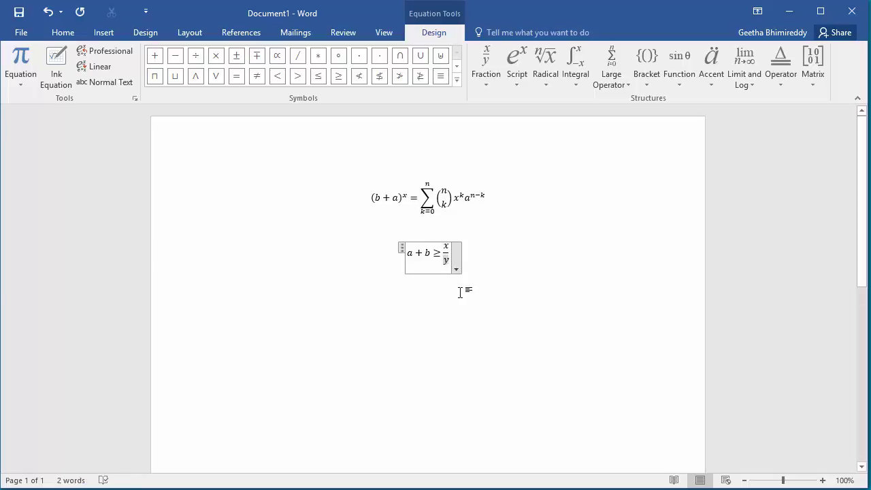
pyautogui.write('+')
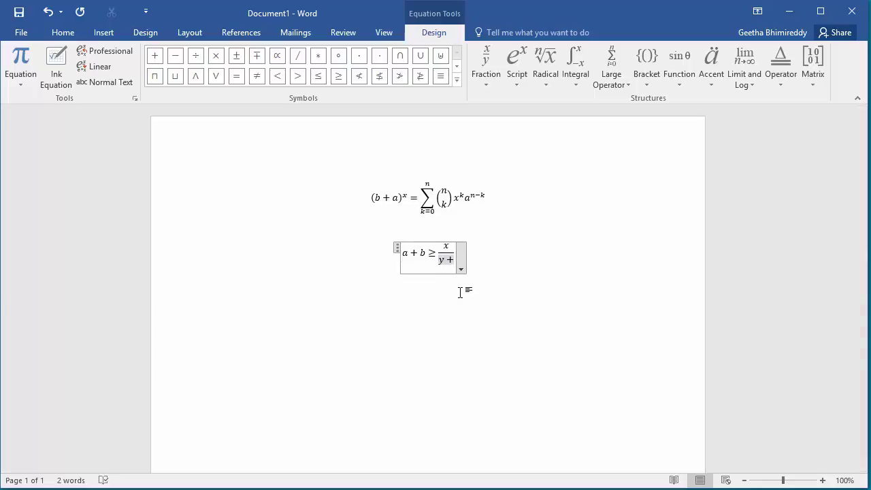
pyautogui.write('c')
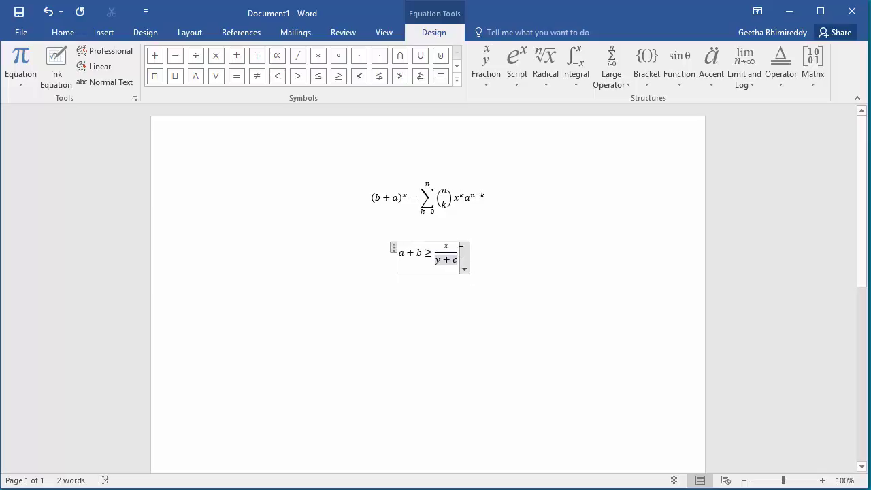
# Step: Add a plus sign after the fraction, followed by a superscript term with base e and exponent n
pyautogui.press('Right')
pyautogui.write('+')
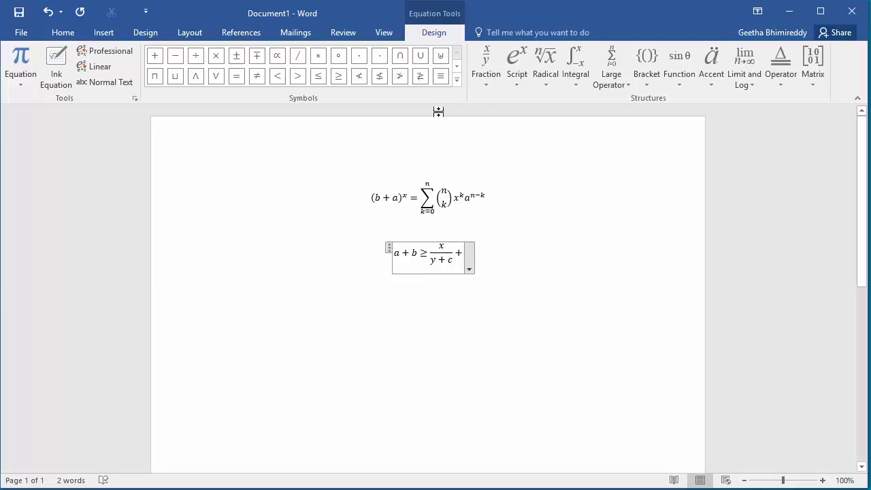
pyautogui.click(514, 71)
pyautogui.click(532, 139)
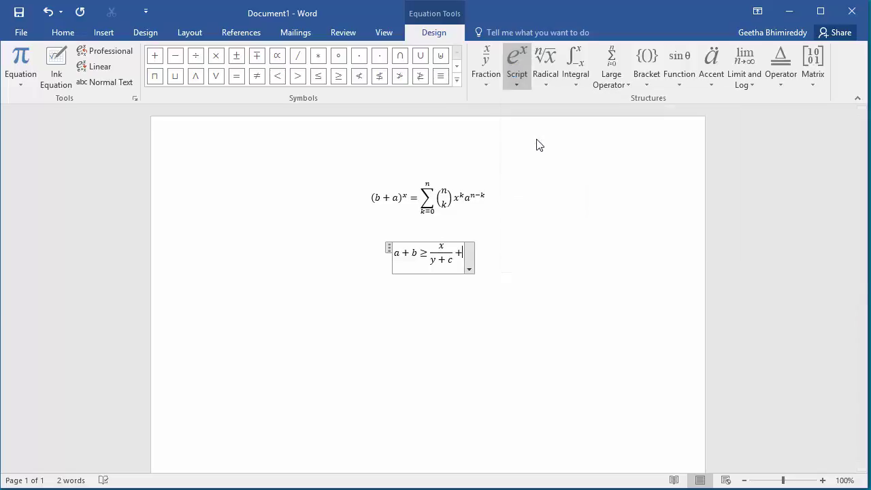
pyautogui.click(460, 253)
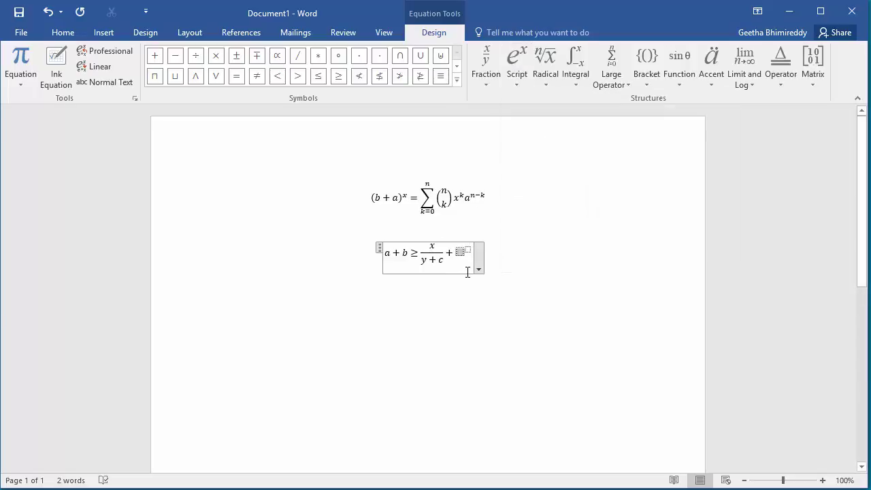
pyautogui.write('e')
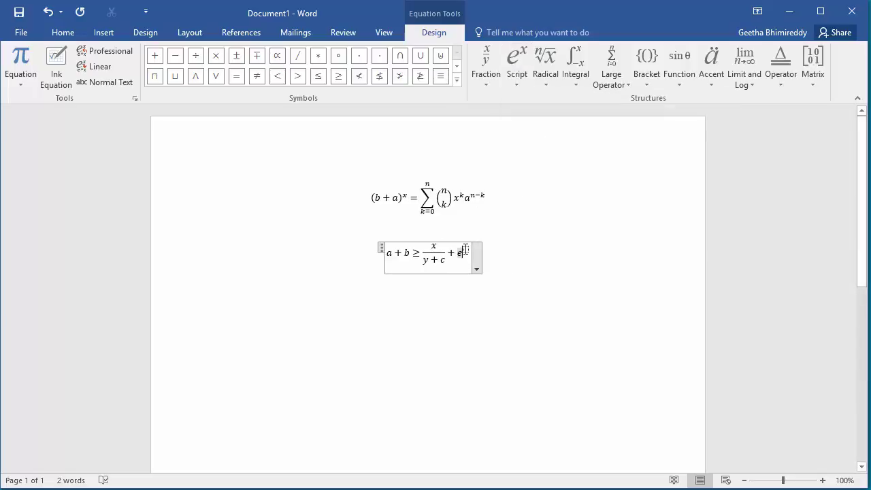
pyautogui.click(468, 249)
pyautogui.write('n')
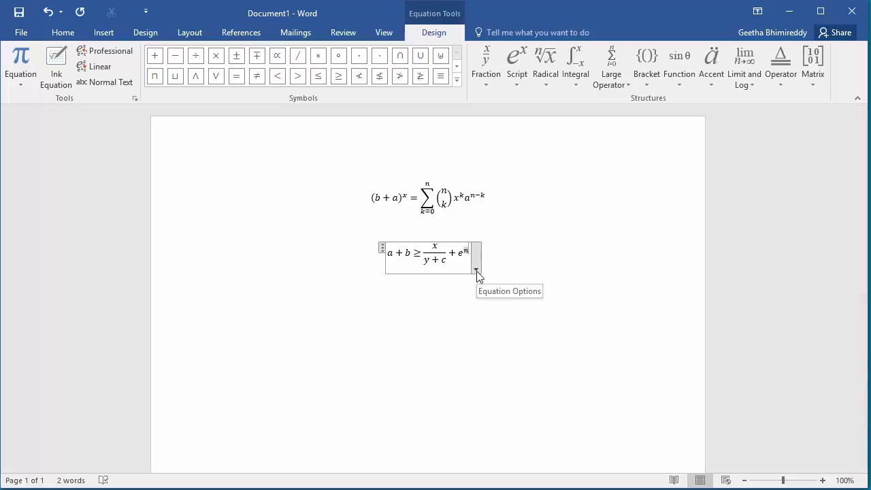
# Step: Save the custom equation as a new building block named TEST01 in the Equations gallery, General category
pyautogui.click(477, 272)
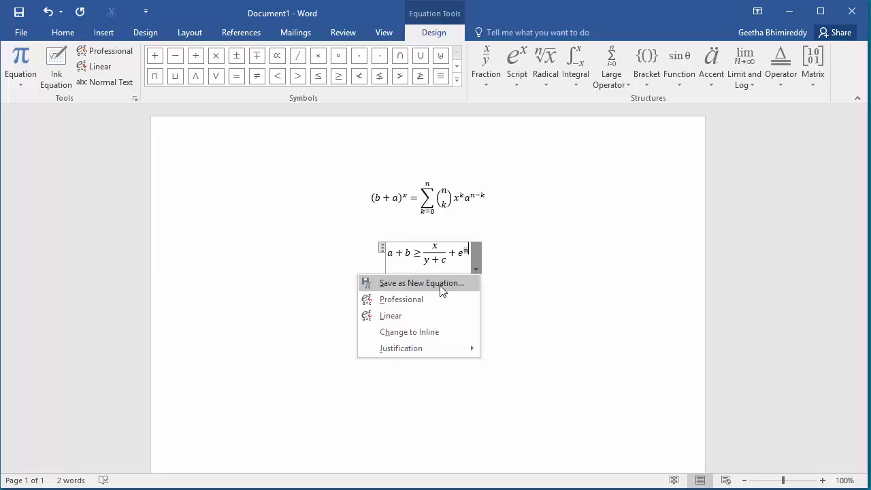
pyautogui.click(421, 283)
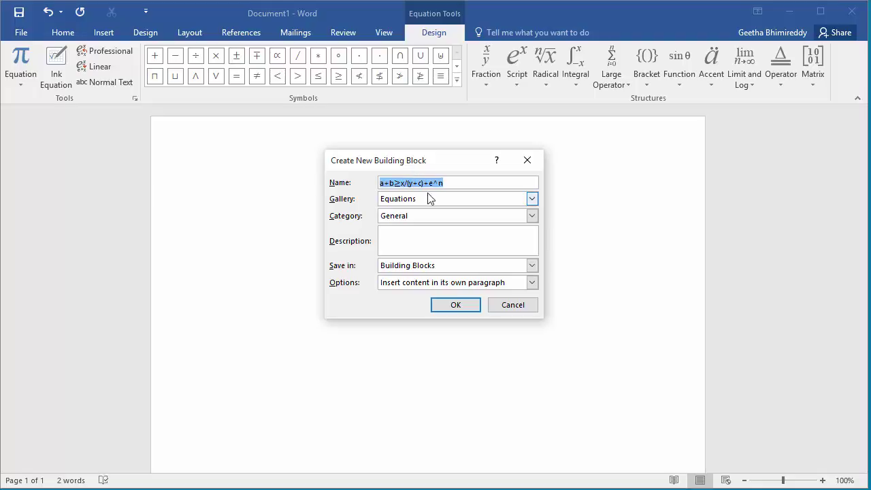
pyautogui.press('BackSpace')
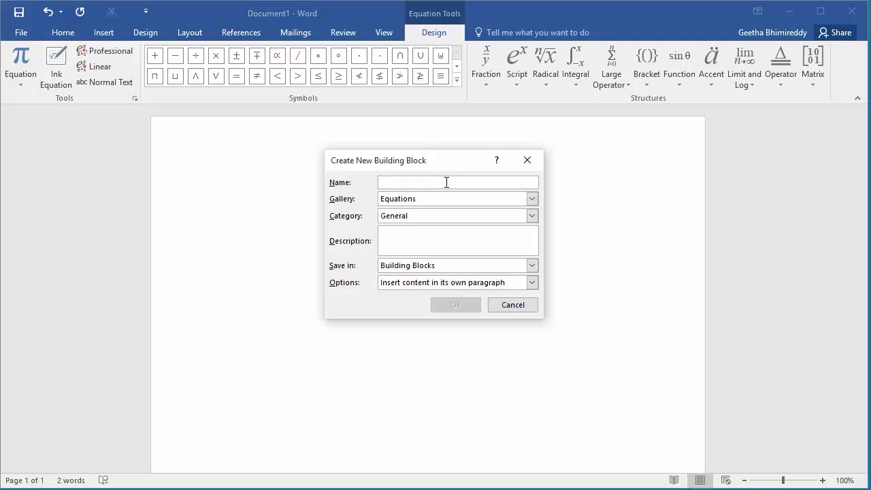
pyautogui.write('TEST')
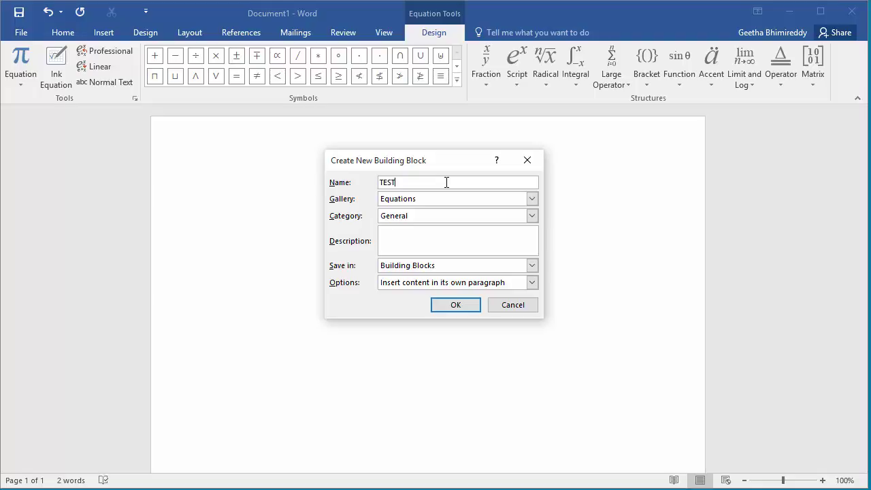
pyautogui.write('01')
pyautogui.click(467, 306)
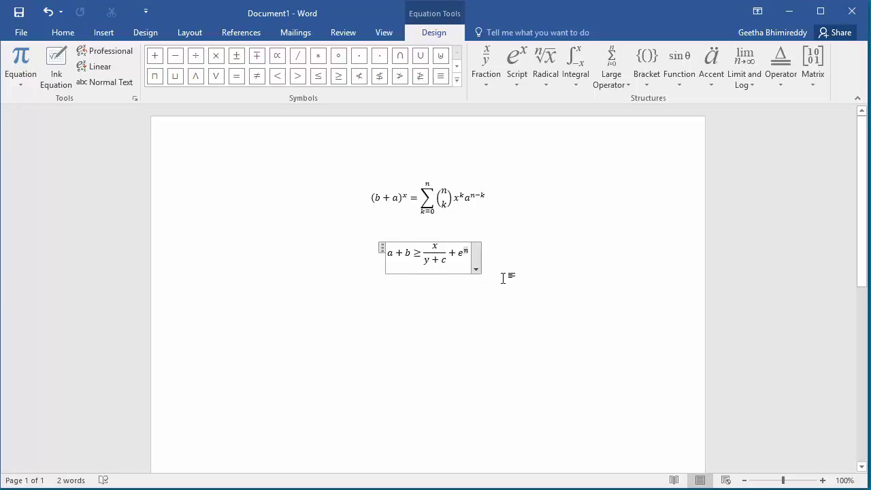
# Step: Start a new paragraph below the custom equation and locate the saved TEST01 entry in the equation gallery
pyautogui.click(503, 278)
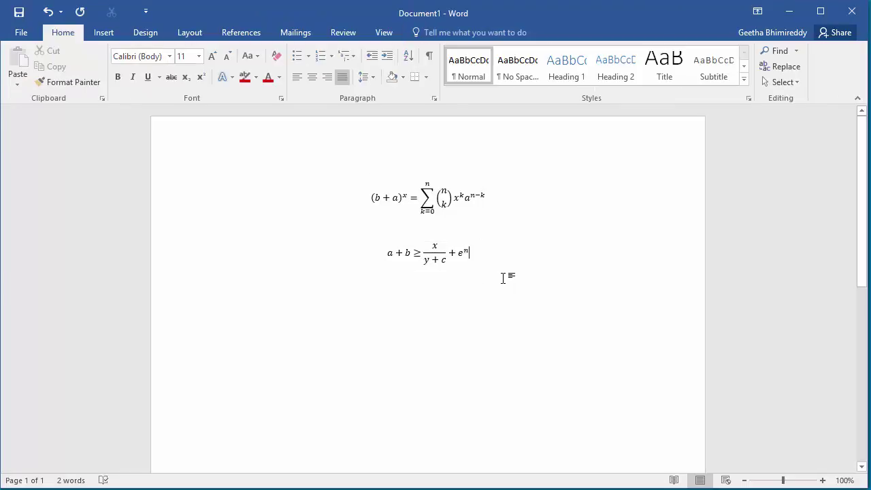
pyautogui.press('Return')
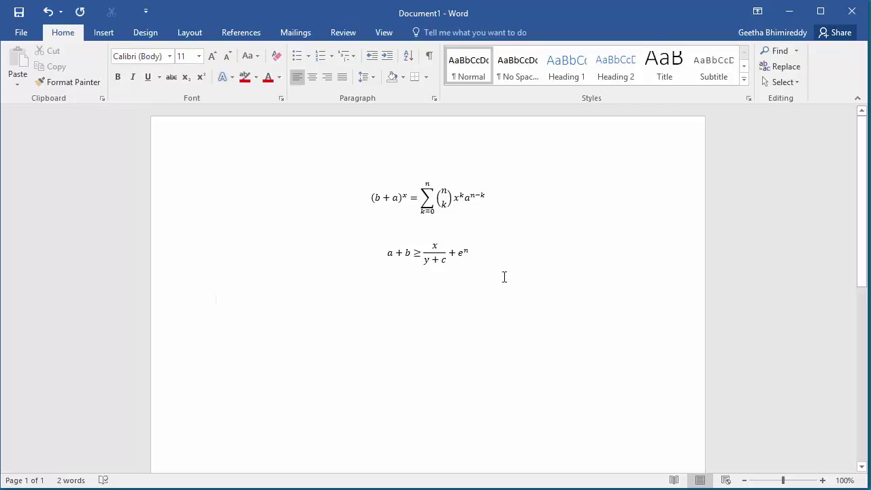
pyautogui.click(105, 37)
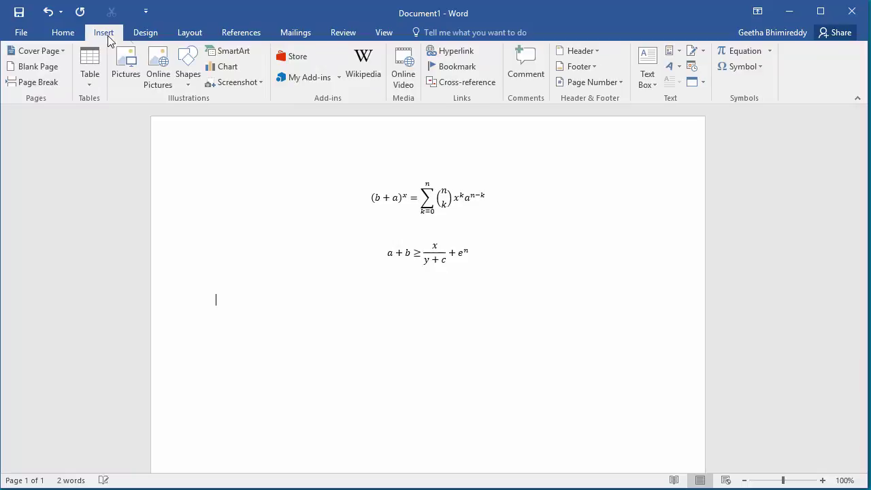
pyautogui.click(770, 51)
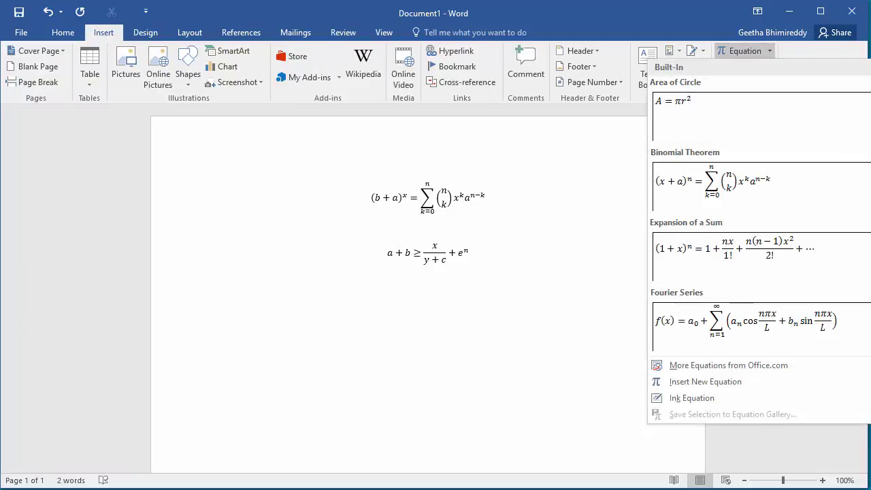
pyautogui.scroll(-1, 759, 204)
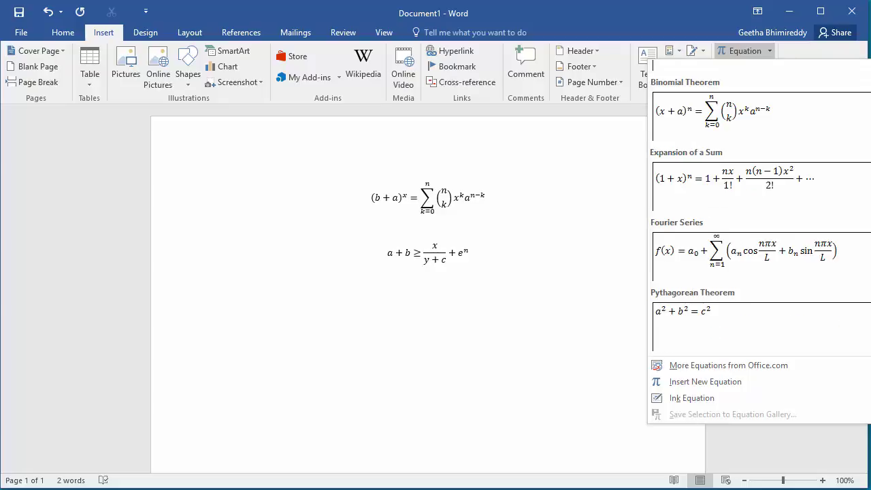
pyautogui.scroll(-2, 759, 204)
pyautogui.scroll(-3, 758, 205)
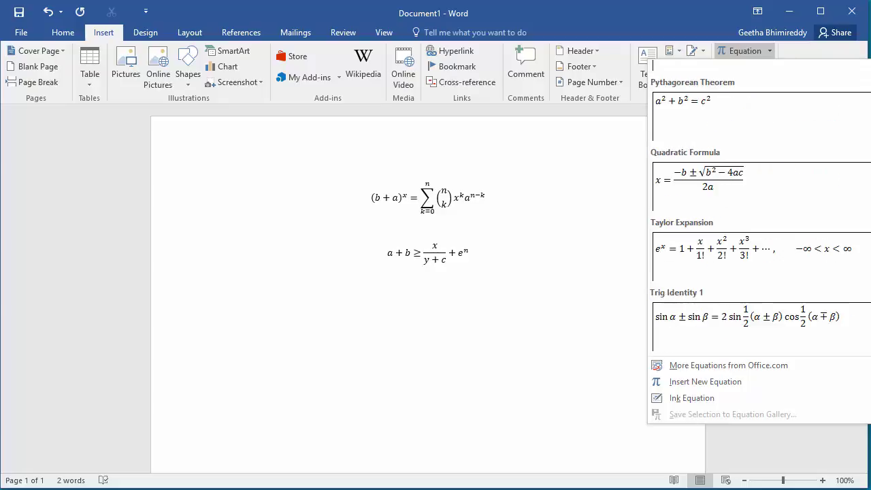
pyautogui.scroll(-1, 795, 311)
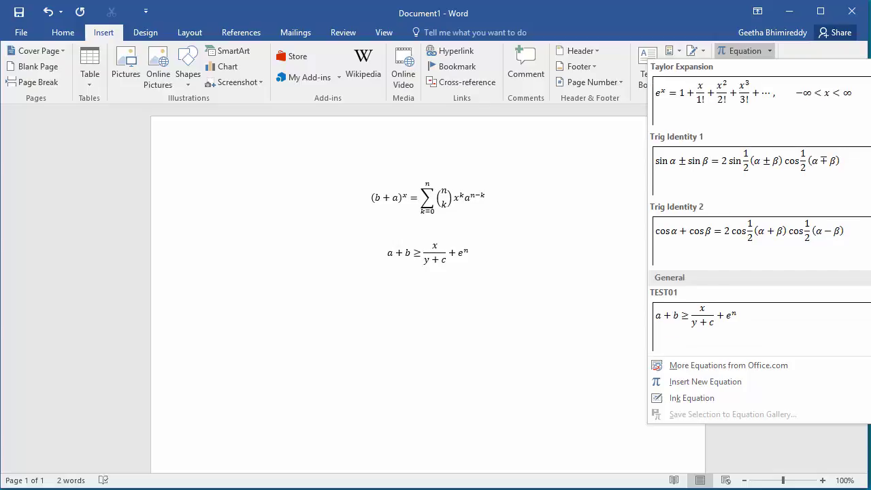